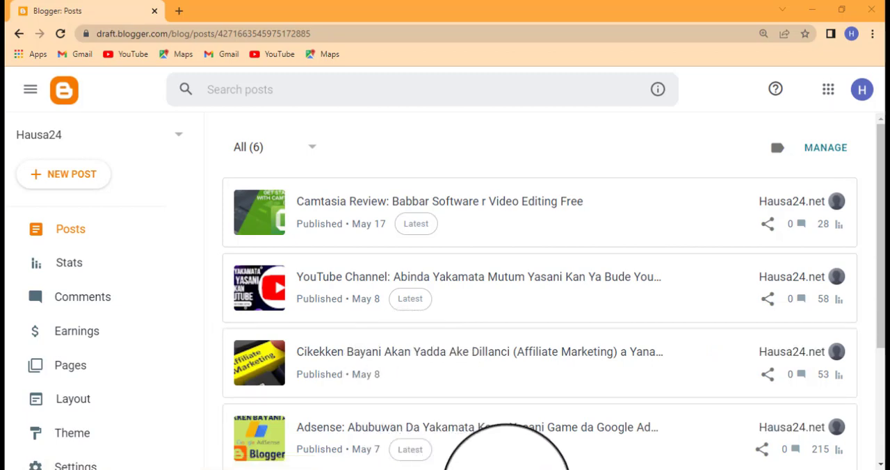
Step: Open the blog's settings and go to the Publishing section
mouse_move(524, 469)
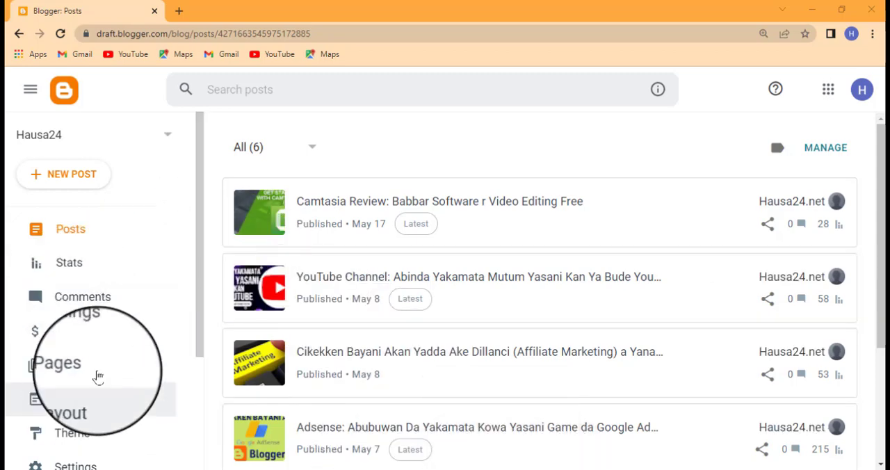
scroll(111, 278, "down", 3)
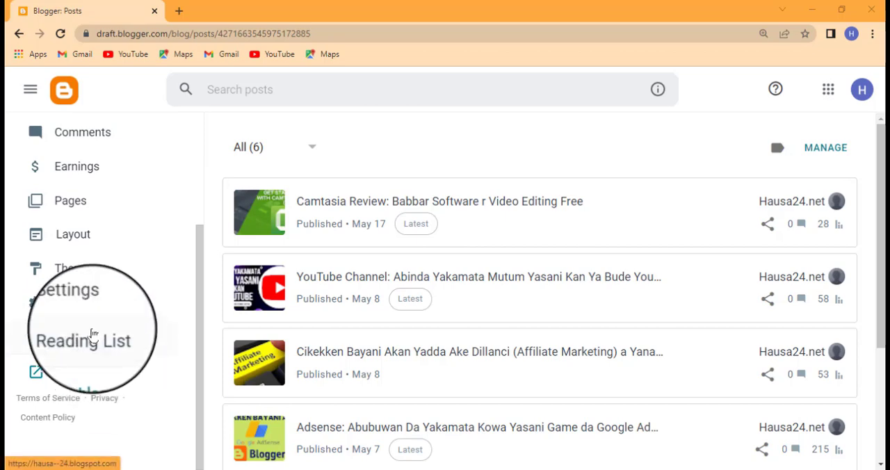
left_click(84, 309)
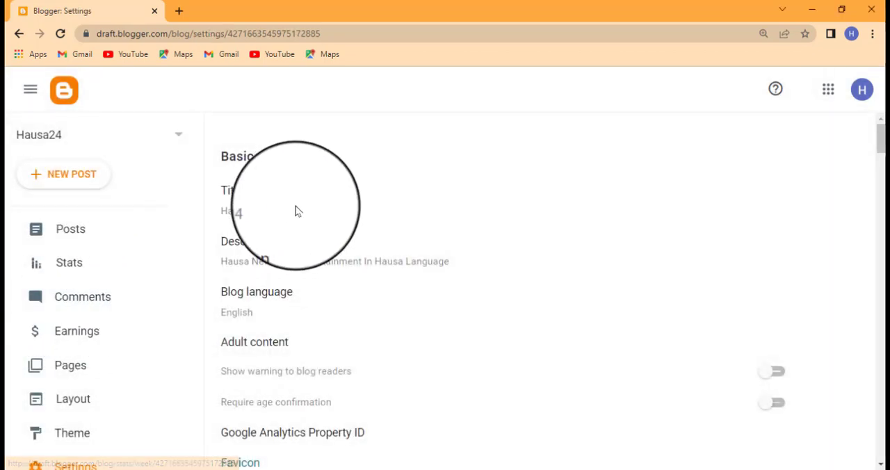
scroll(296, 211, "down", 3)
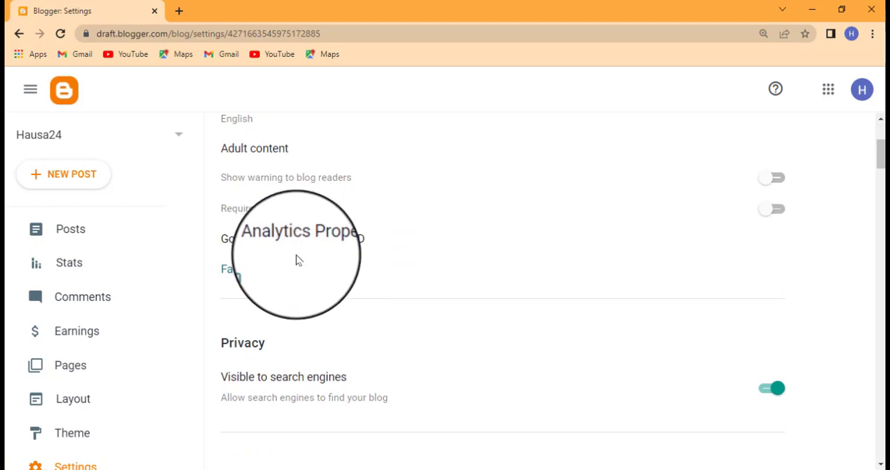
scroll(295, 260, "down", 4)
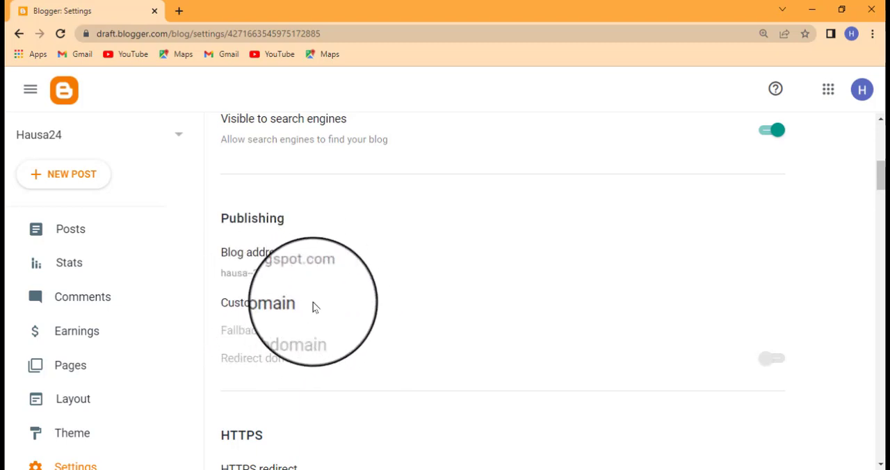
Step: Open the live Hausa24 blog to view its current blogspot address
scroll(139, 376, "down", 2)
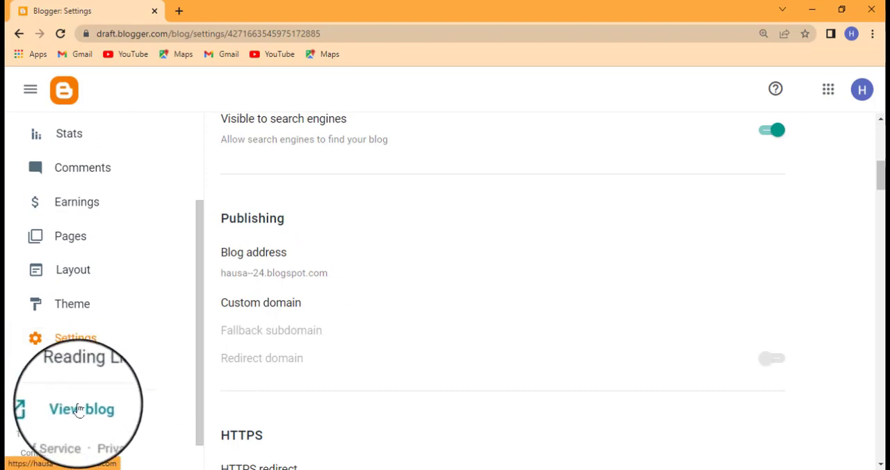
right_click(81, 413)
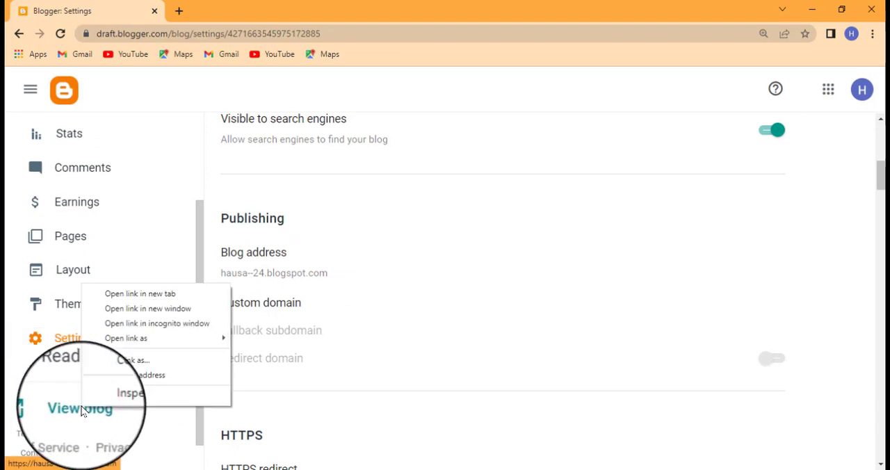
left_click(71, 413)
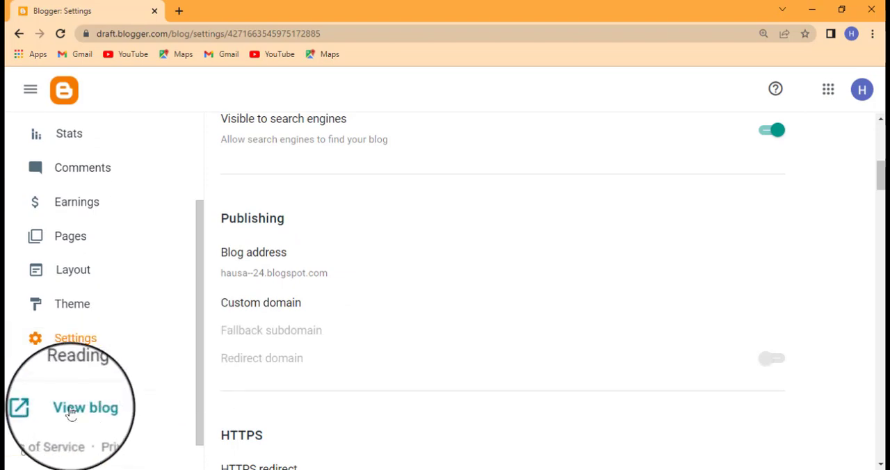
left_click(72, 413)
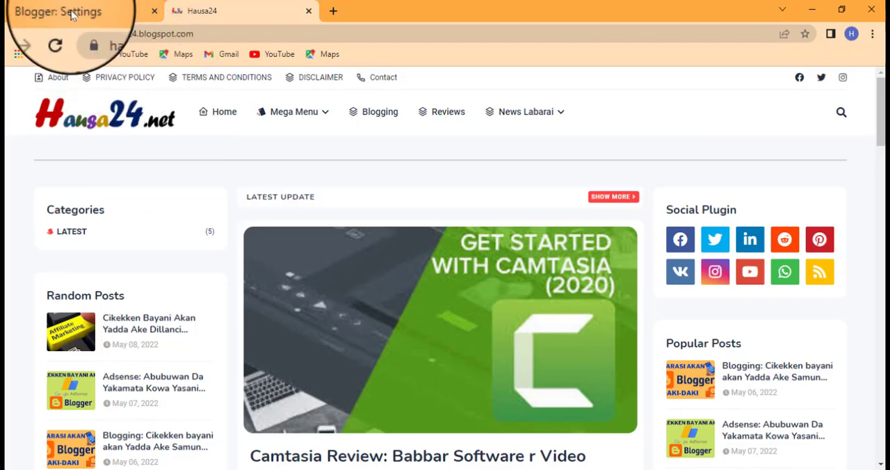
left_click(72, 15)
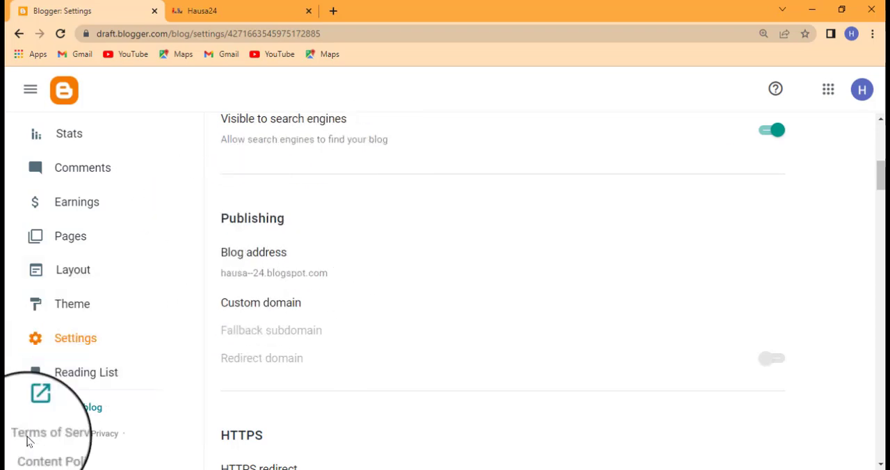
left_click(81, 341)
scroll(337, 306, "down", 3)
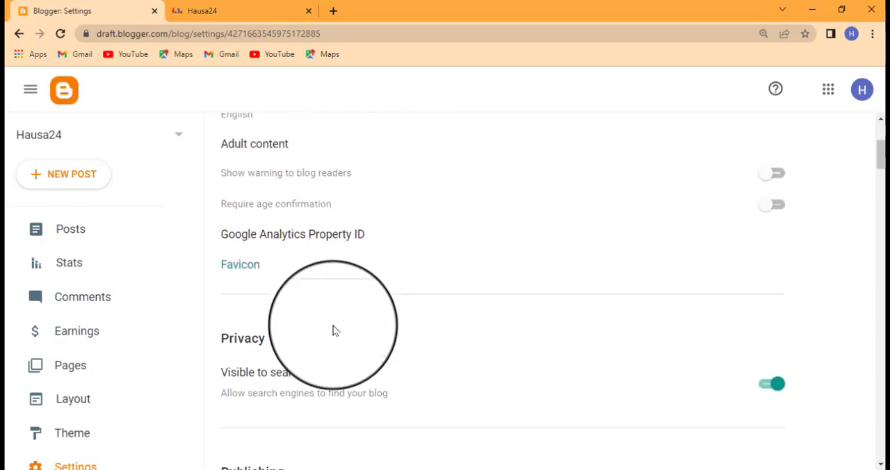
scroll(333, 329, "down", 5)
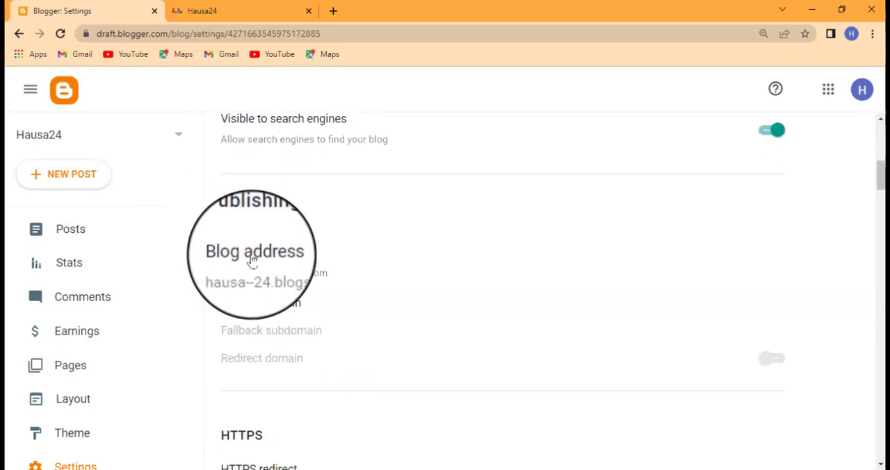
left_click(259, 306)
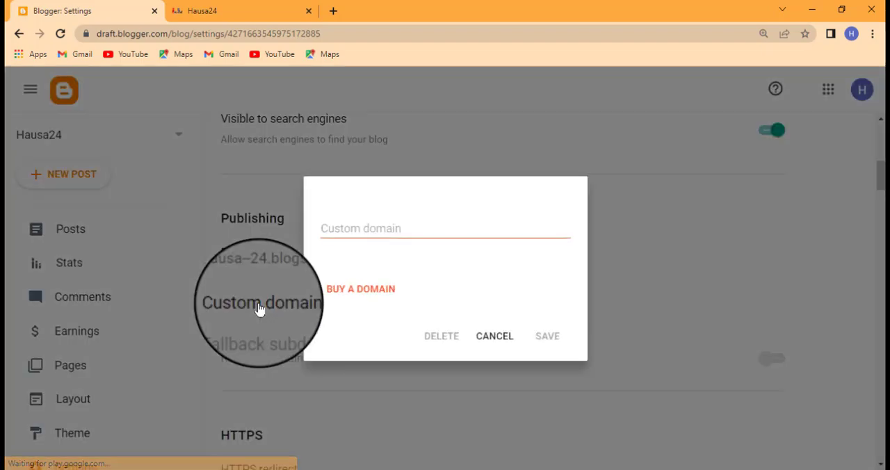
left_click(354, 229)
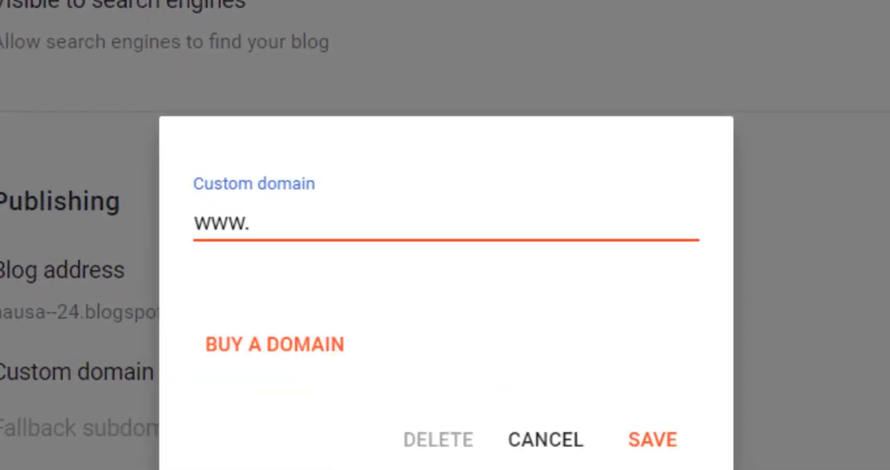
Step: Switch to Namecheap and open the management page of hausa24.net from the account's domain list
left_click(459, 469)
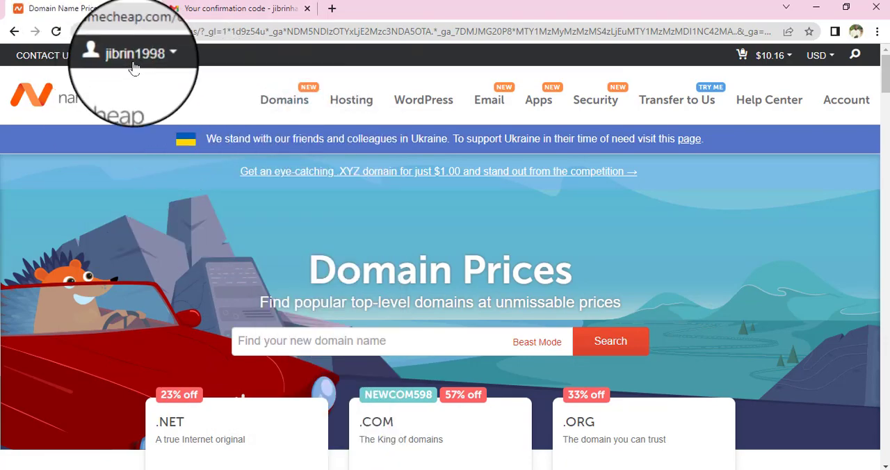
mouse_move(135, 56)
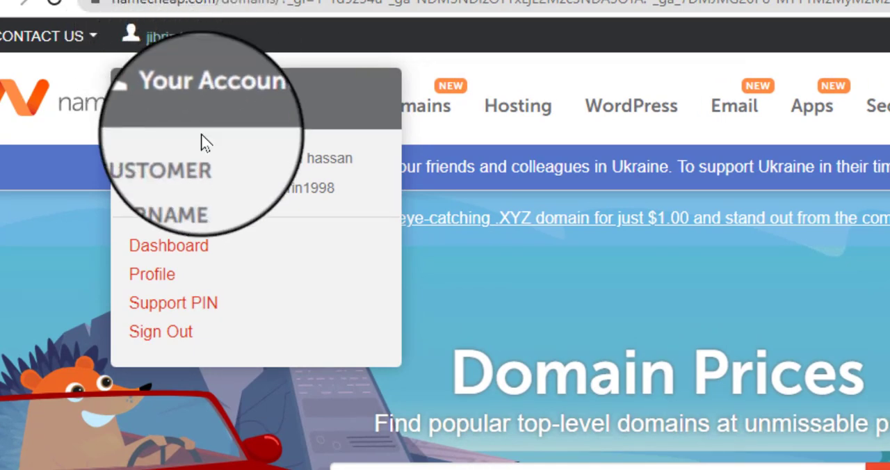
left_click(169, 245)
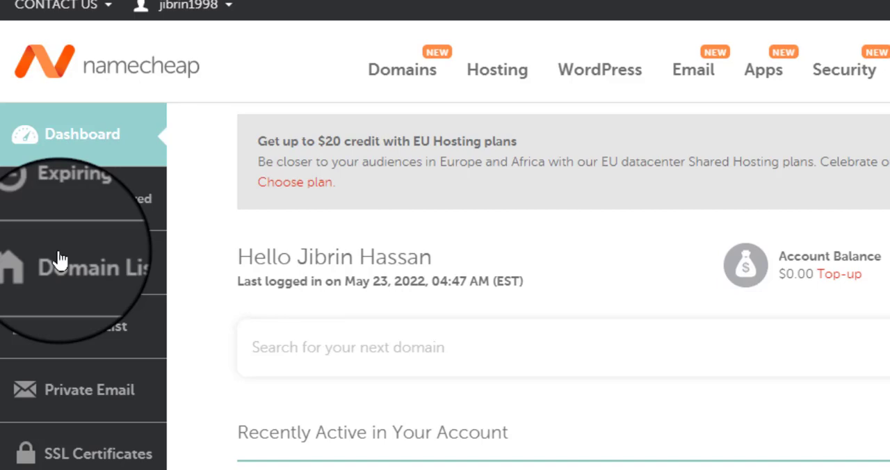
left_click(59, 259)
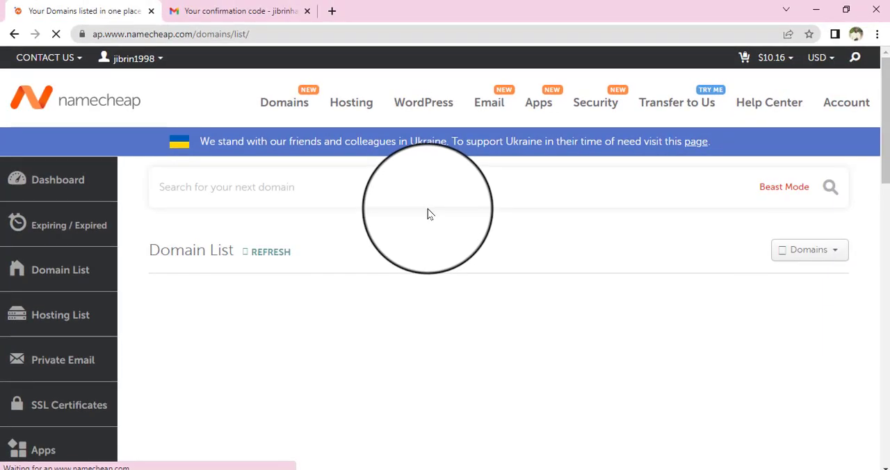
scroll(413, 226, "down", 1)
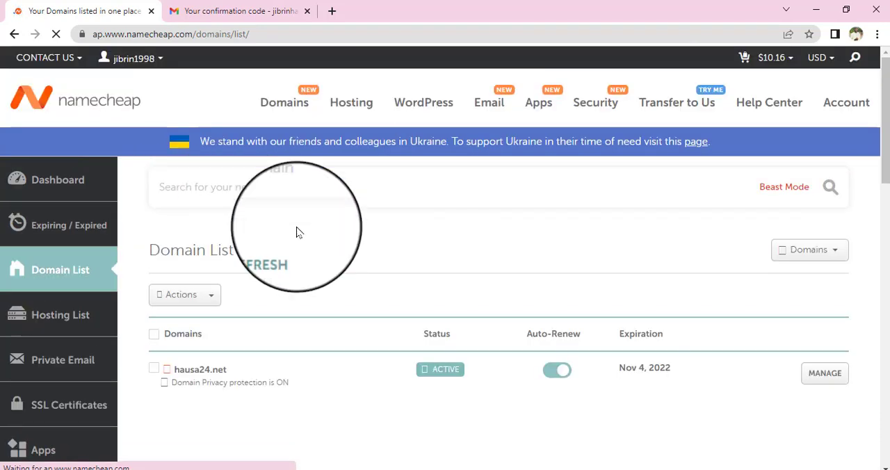
scroll(393, 298, "down", 2)
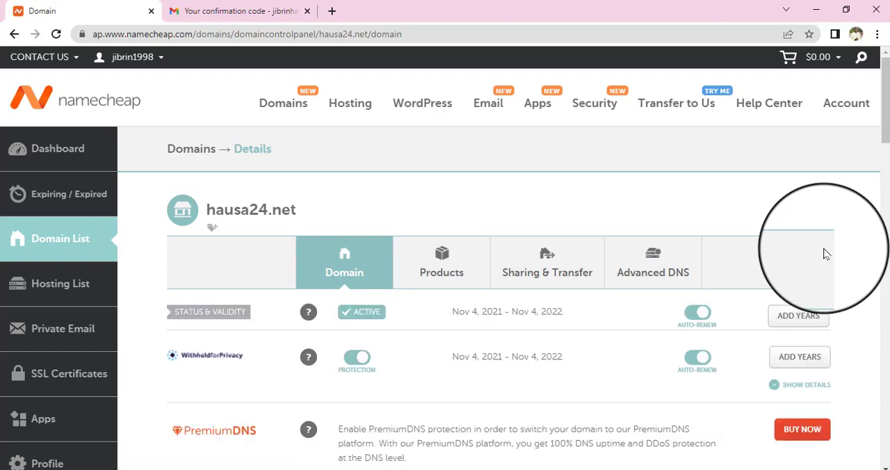
Step: Open the Advanced DNS settings of hausa24.net at the host records
scroll(761, 276, "down", 2)
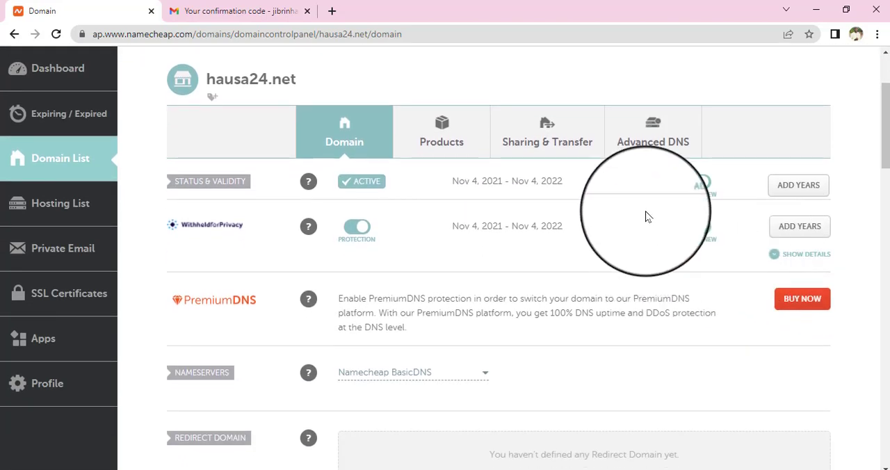
scroll(645, 218, "up", 1)
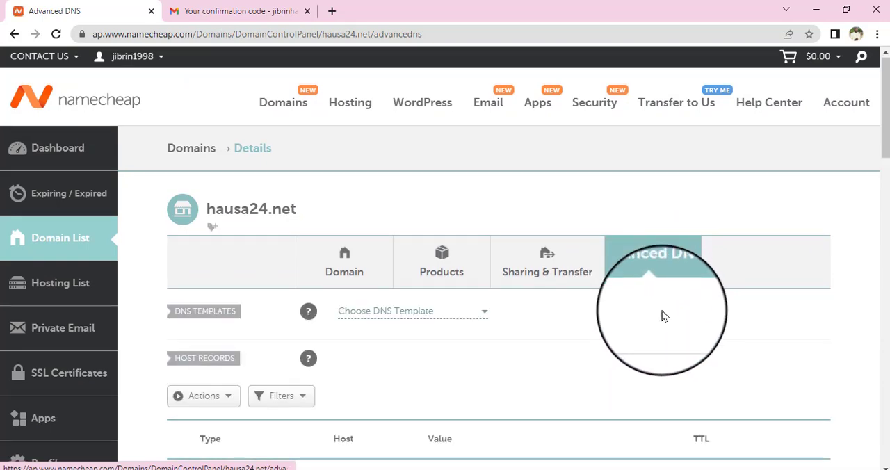
scroll(662, 316, "down", 1)
scroll(579, 278, "down", 2)
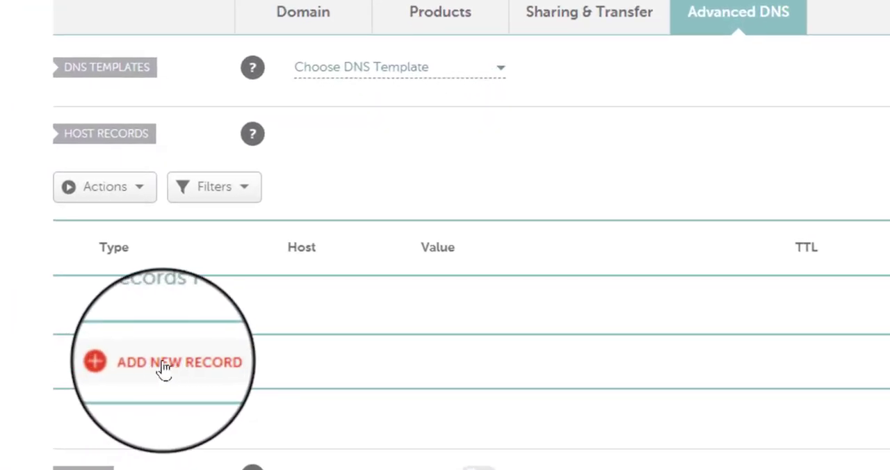
Step: Add a new host record and set its type to CNAME Record
left_click(143, 370)
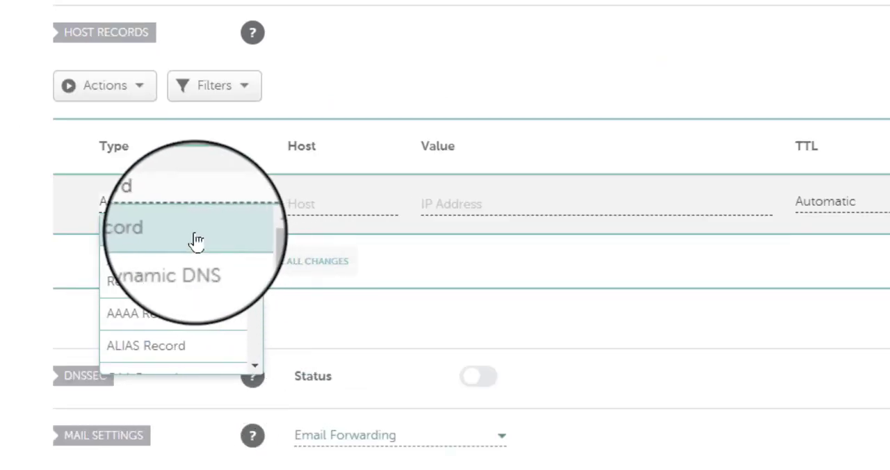
scroll(180, 275, "down", 2)
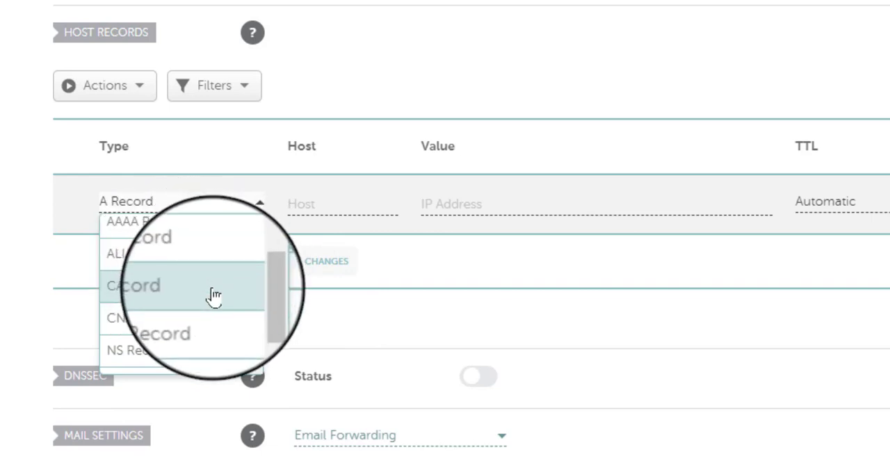
scroll(204, 280, "down", 1)
scroll(203, 278, "up", 1)
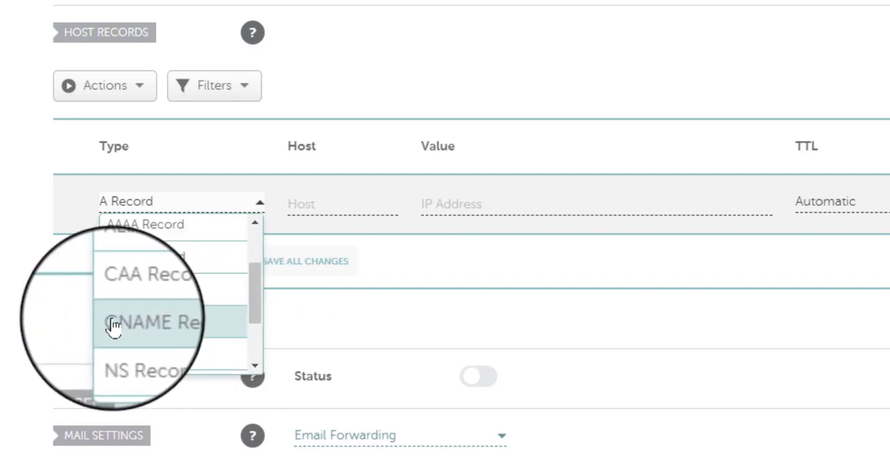
left_click(186, 328)
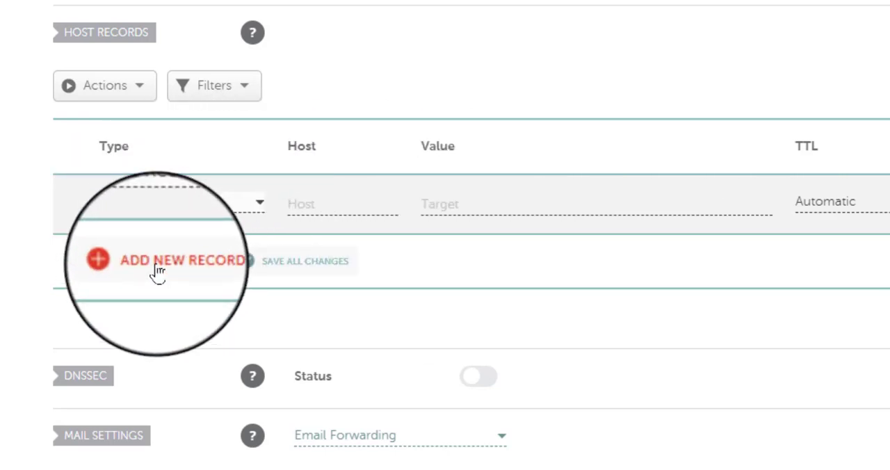
Step: Add a second host record below the first, also with the type CNAME Record
left_click(157, 271)
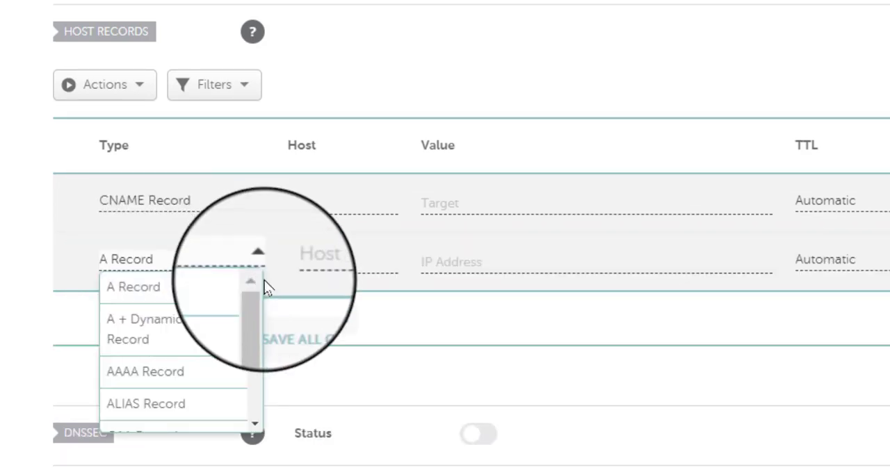
scroll(199, 363, "down", 2)
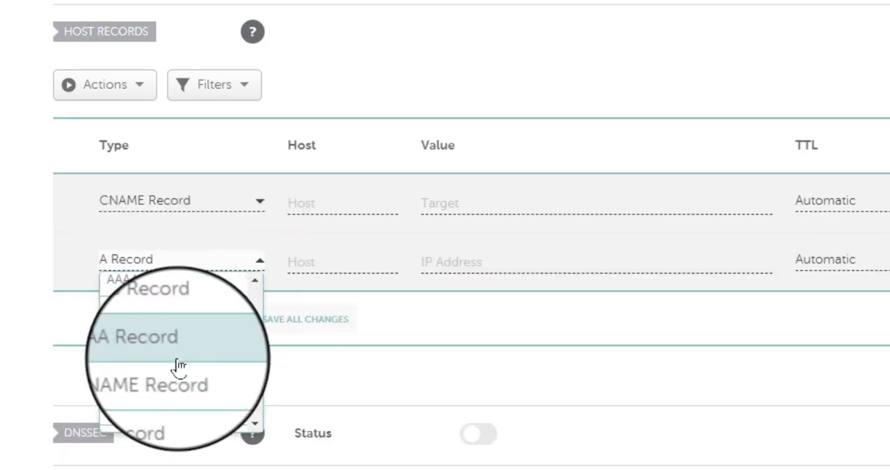
left_click(148, 385)
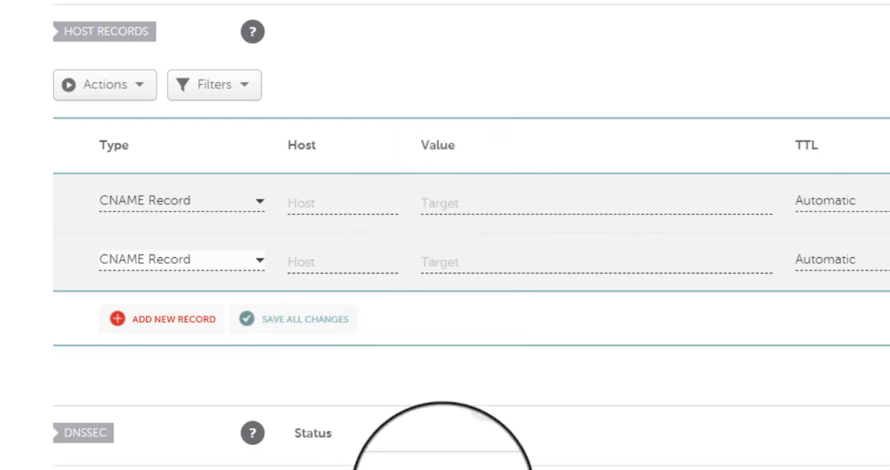
Step: Check Blogger's custom domain dialog, then return to Namecheap and copy the domain name hausa24.net from the domain details heading
left_click(454, 469)
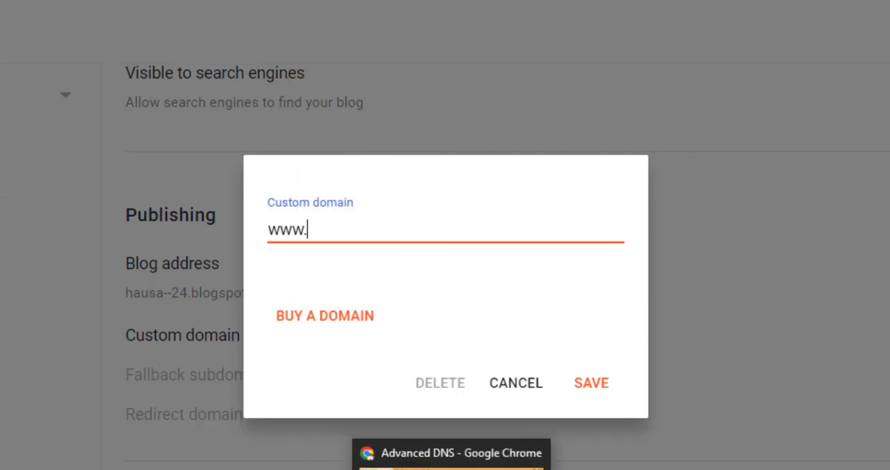
left_click(487, 468)
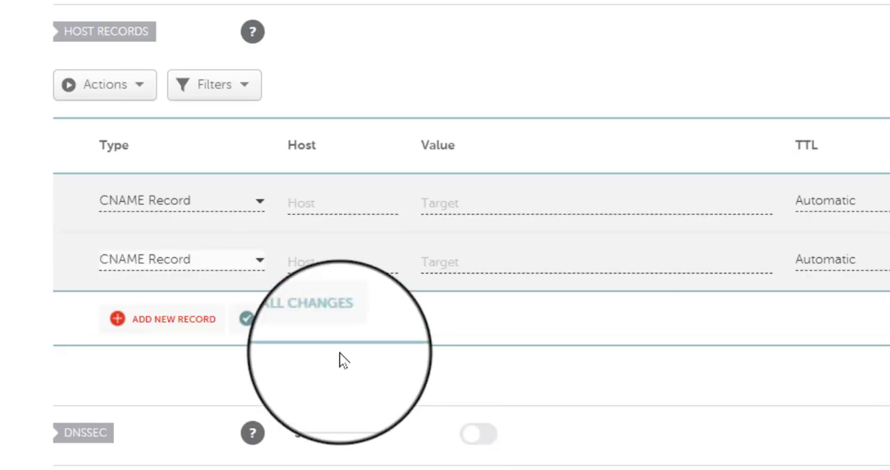
scroll(330, 353, "up", 3)
scroll(309, 358, "up", 1)
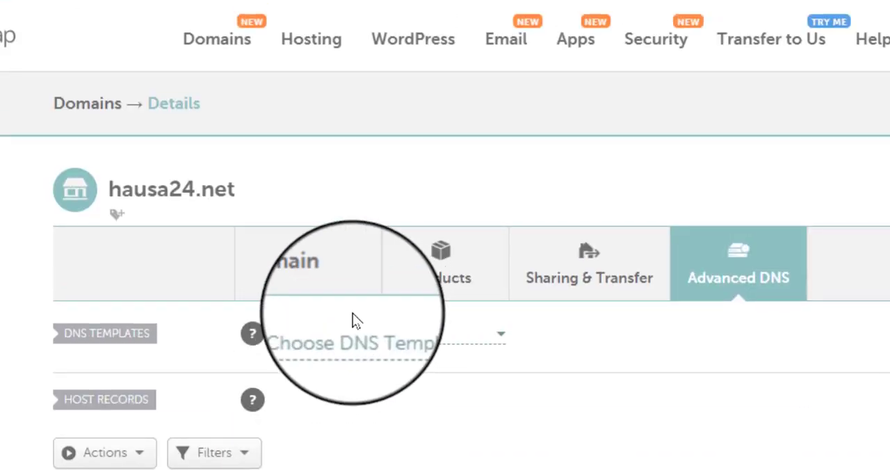
right_click(176, 187)
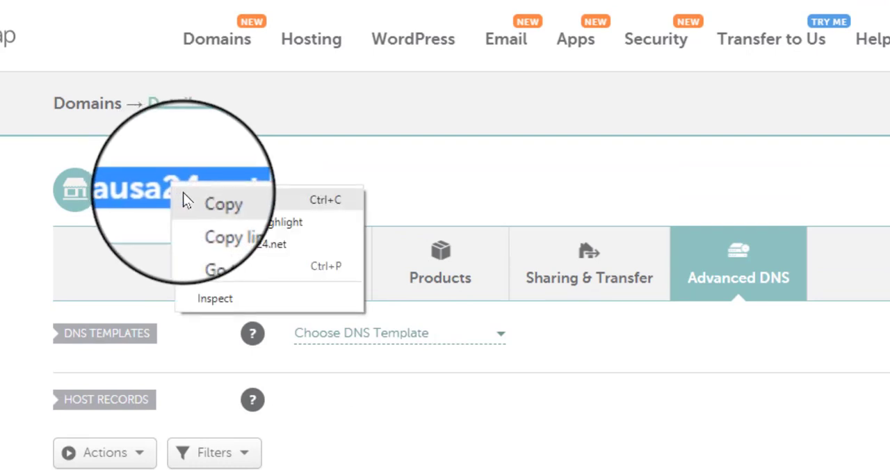
left_click(183, 193)
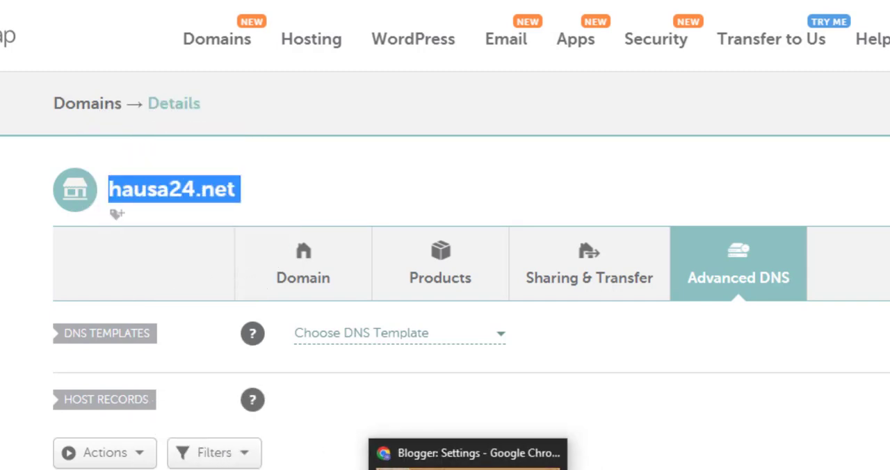
left_click(451, 461)
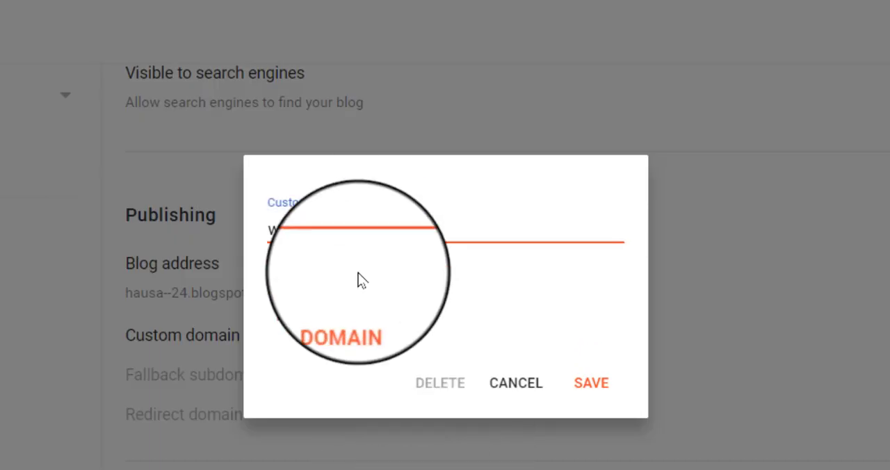
right_click(339, 229)
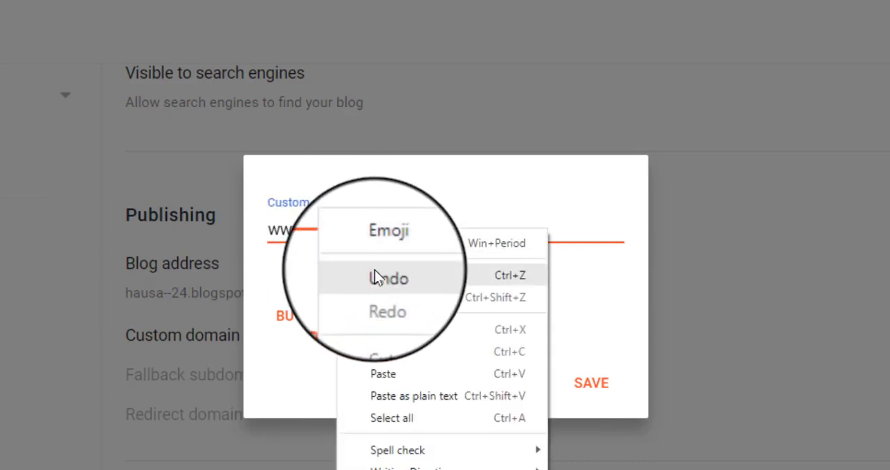
left_click(390, 367)
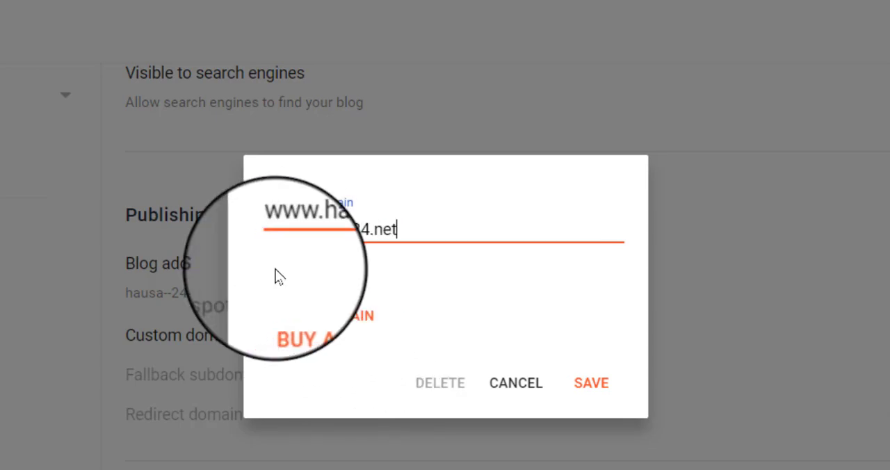
left_click(591, 384)
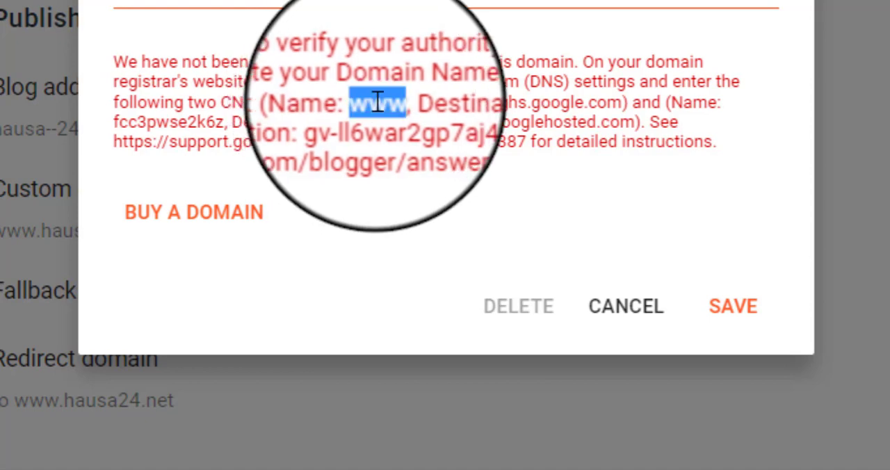
Step: Copy the first CNAME name, www, from Blogger's message into the host of the first CNAME record in Namecheap
right_click(376, 101)
left_click(410, 126)
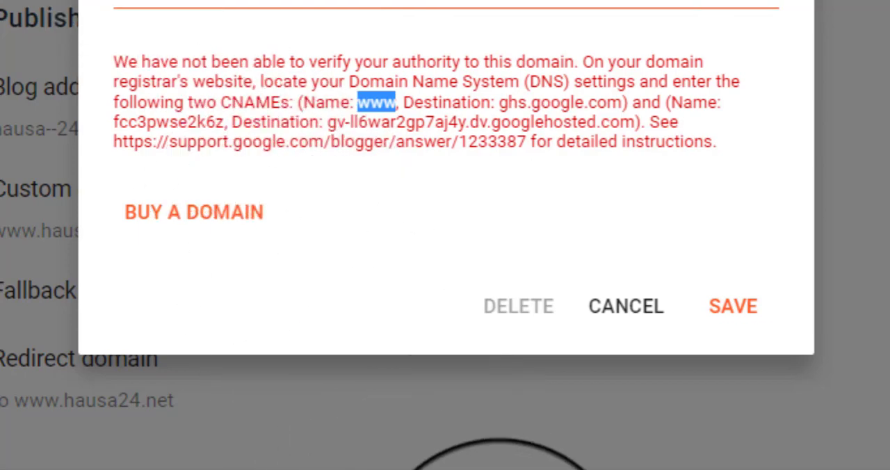
left_click(491, 467)
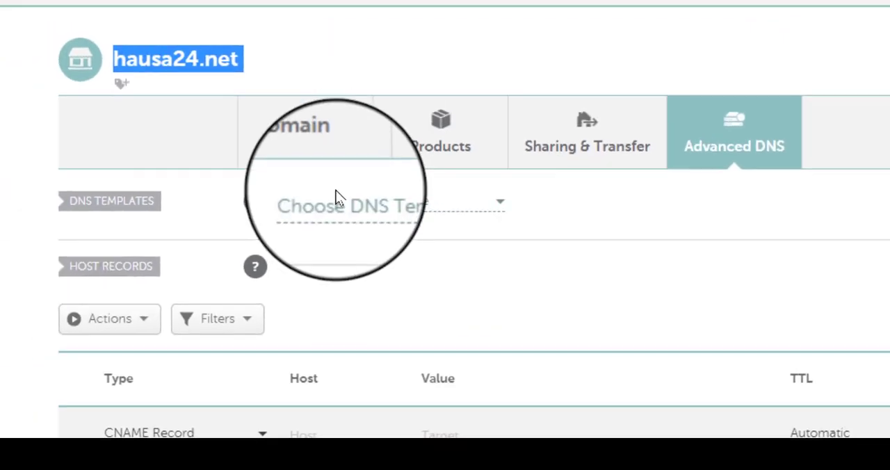
scroll(358, 333, "down", 3)
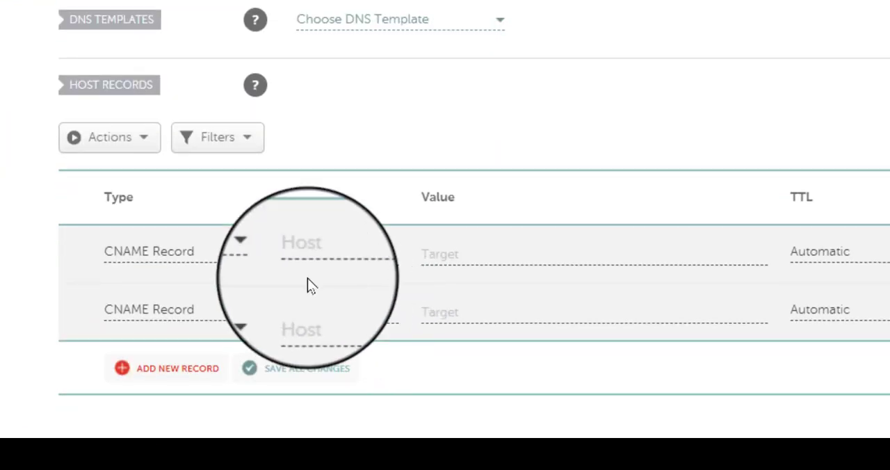
right_click(331, 256)
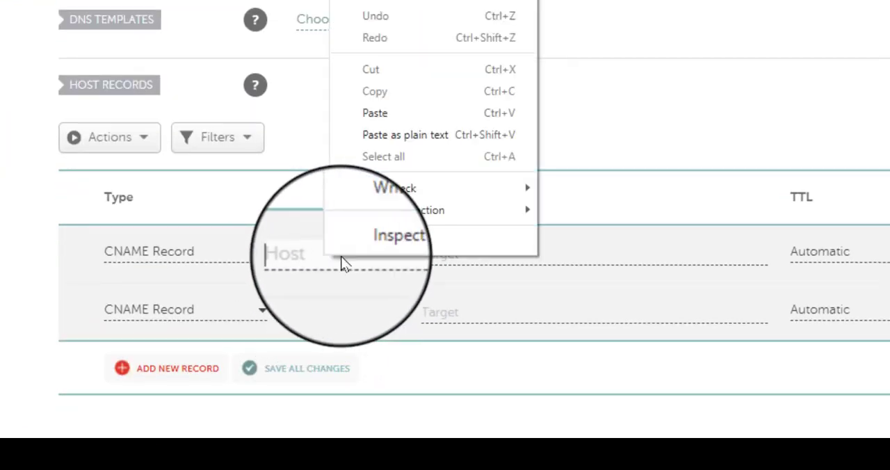
left_click(370, 124)
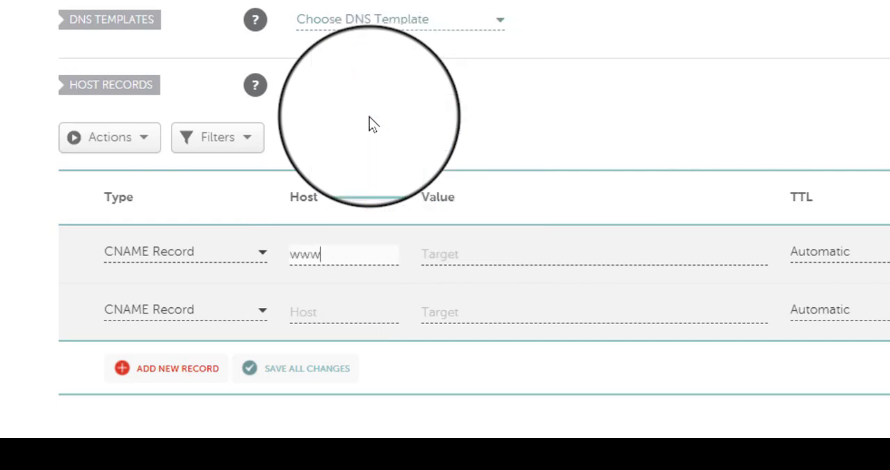
Step: Copy the destination ghs.google.com from Blogger's message into the value of the www record in Namecheap
left_click(460, 251)
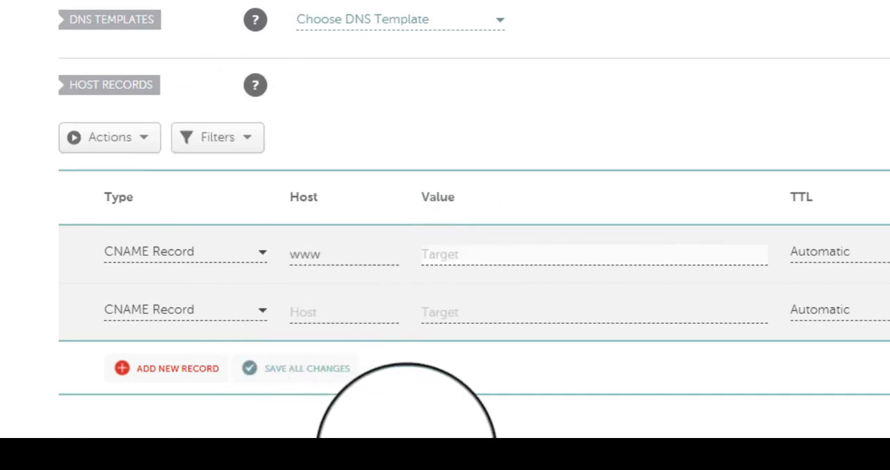
left_click(438, 457)
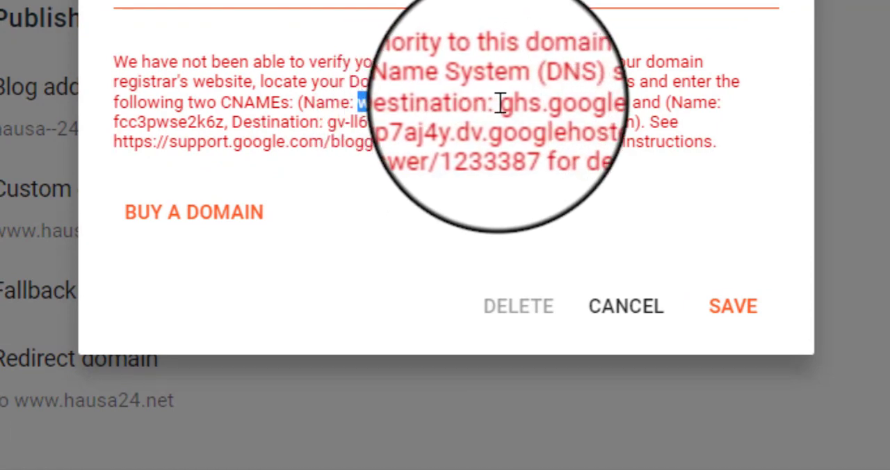
left_click_drag(502, 103, 621, 103)
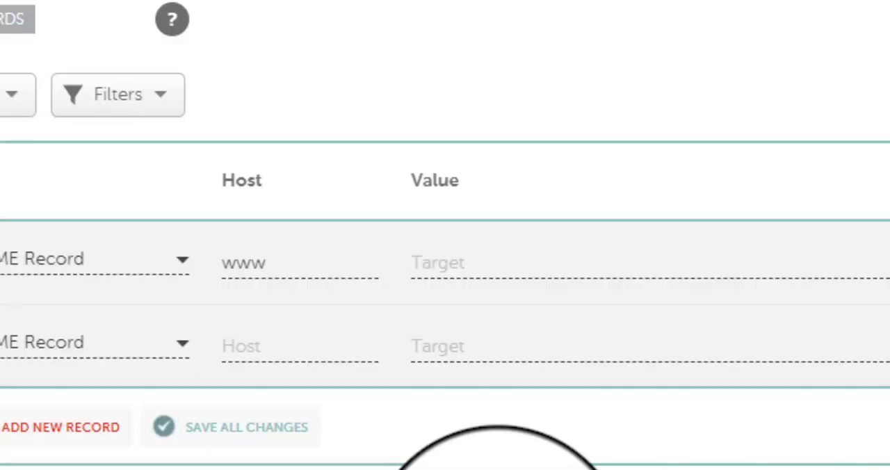
left_click(531, 257)
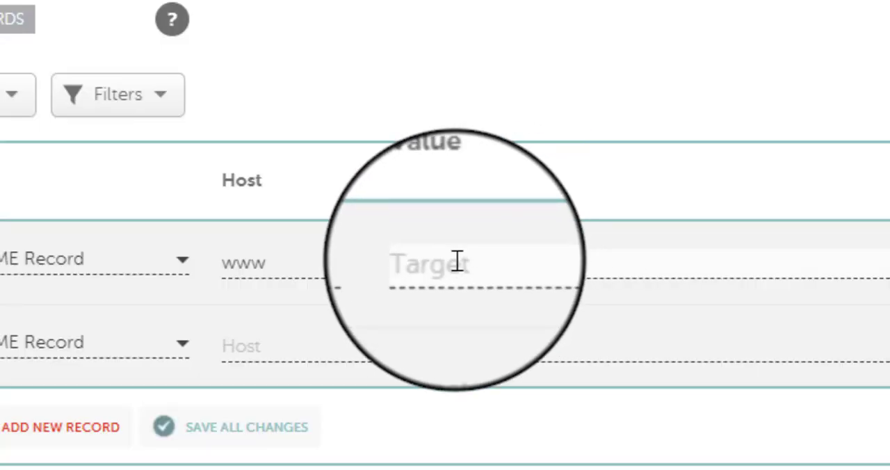
Step: Copy the second CNAME's verification name from Blogger's message into the host of the second CNAME record in Namecheap
left_click(281, 346)
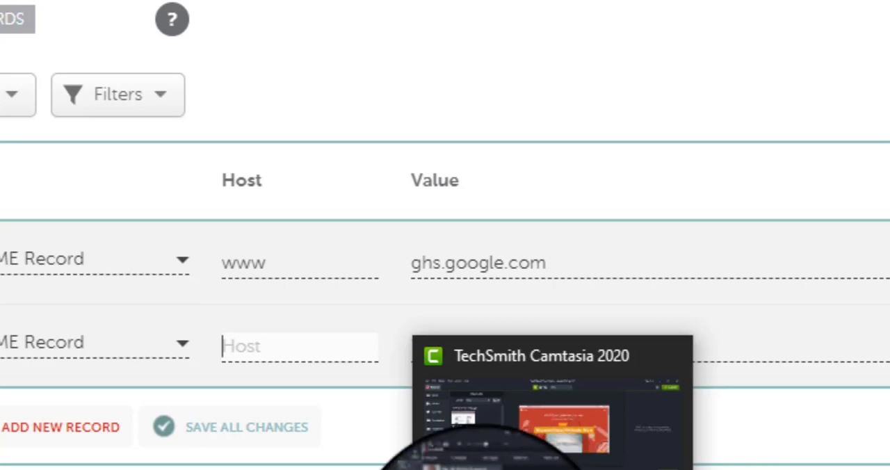
left_click(467, 469)
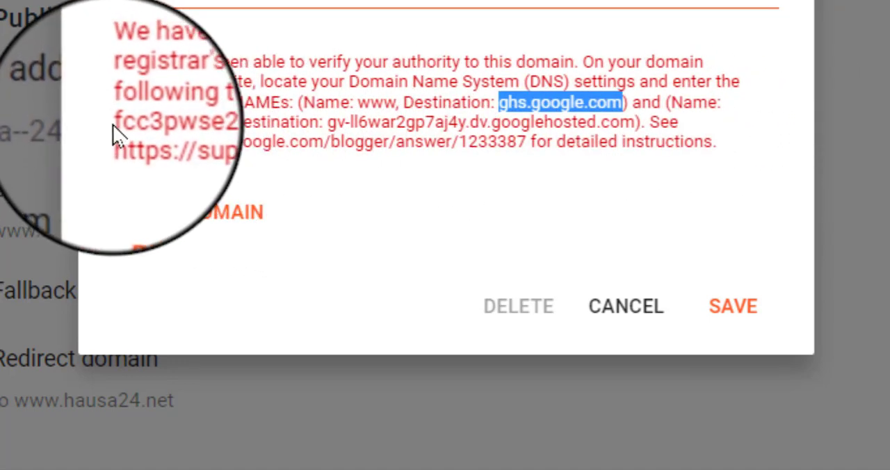
left_click_drag(115, 123, 224, 120)
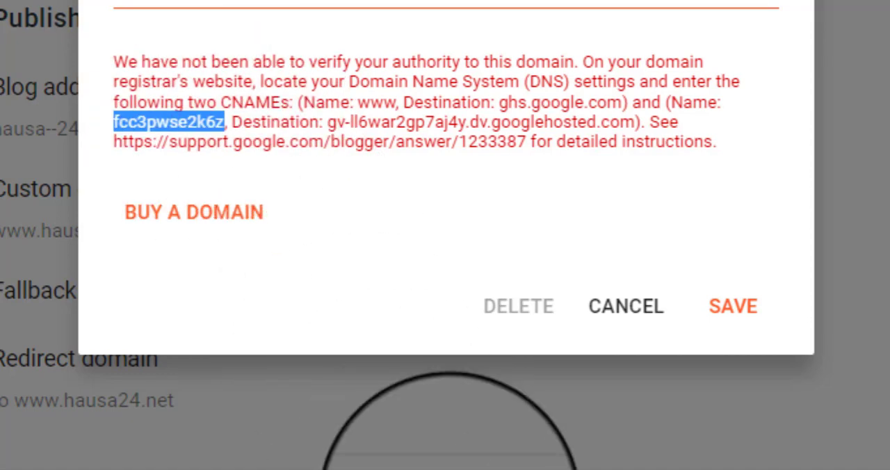
mouse_move(506, 469)
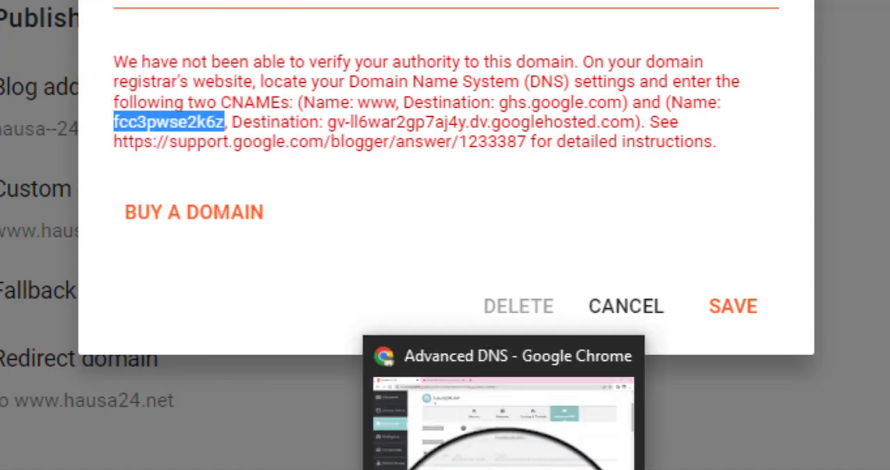
left_click(503, 428)
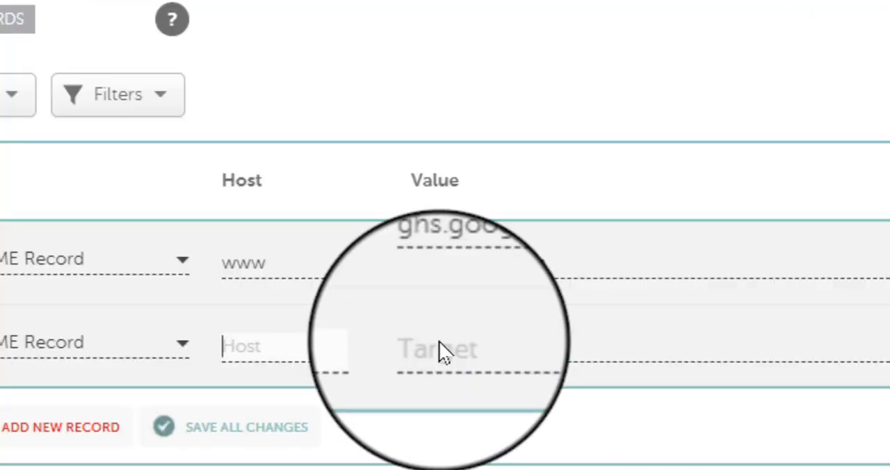
left_click(275, 346)
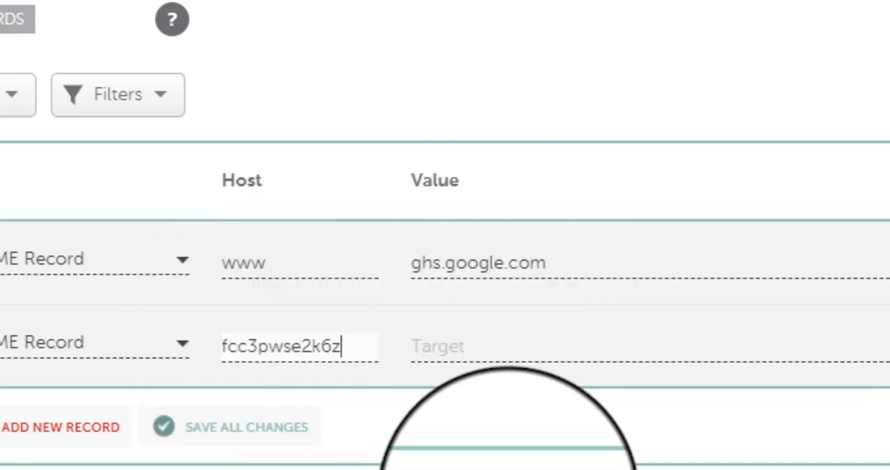
Step: Copy the second CNAME's googlehosted.com verification destination from Blogger into the value of the second CNAME record in Namecheap
mouse_move(507, 469)
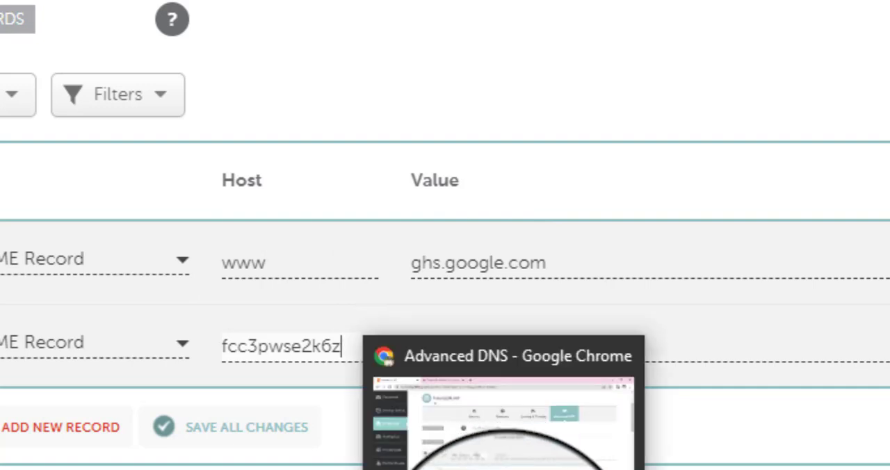
mouse_move(467, 469)
left_click(456, 424)
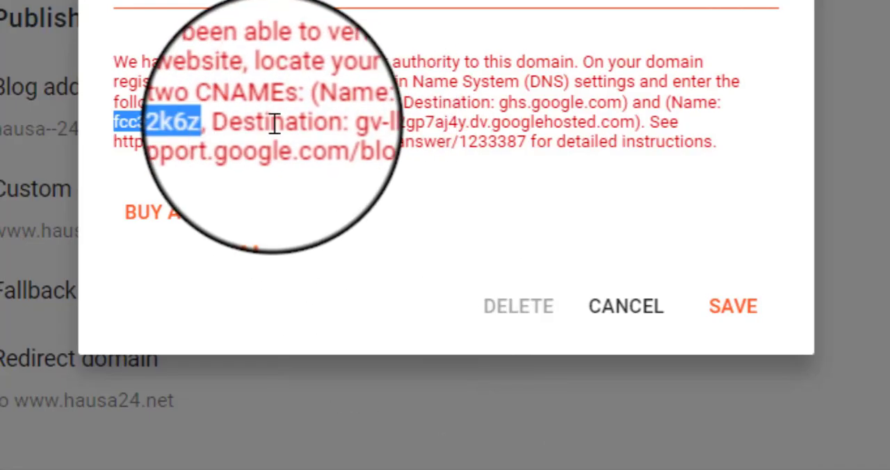
left_click_drag(332, 120, 634, 120)
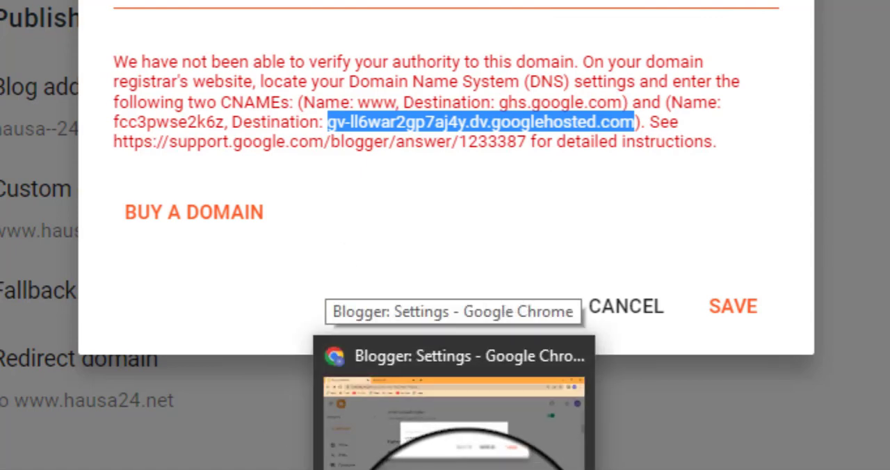
left_click(498, 445)
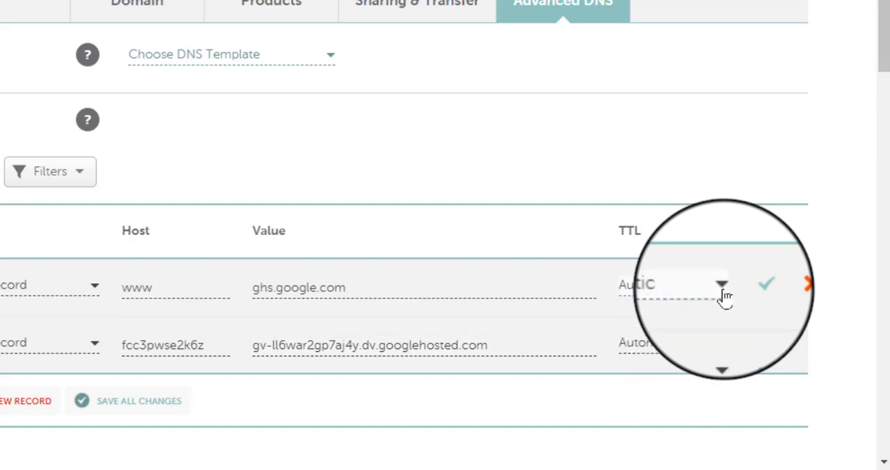
Step: Set the TTL of both CNAME records to 30 min and save each record
left_click(724, 292)
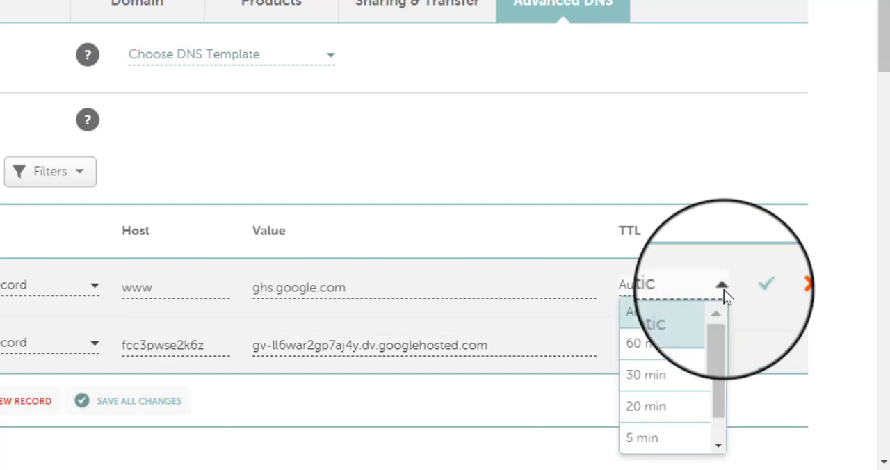
left_click(675, 377)
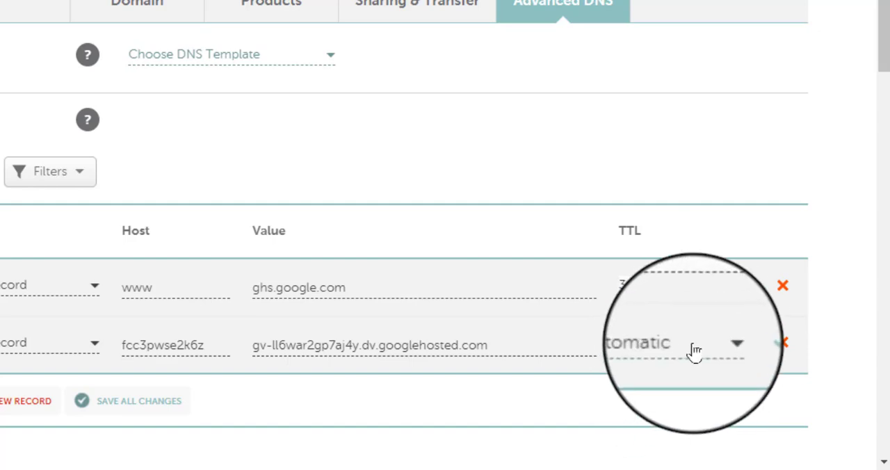
left_click(717, 346)
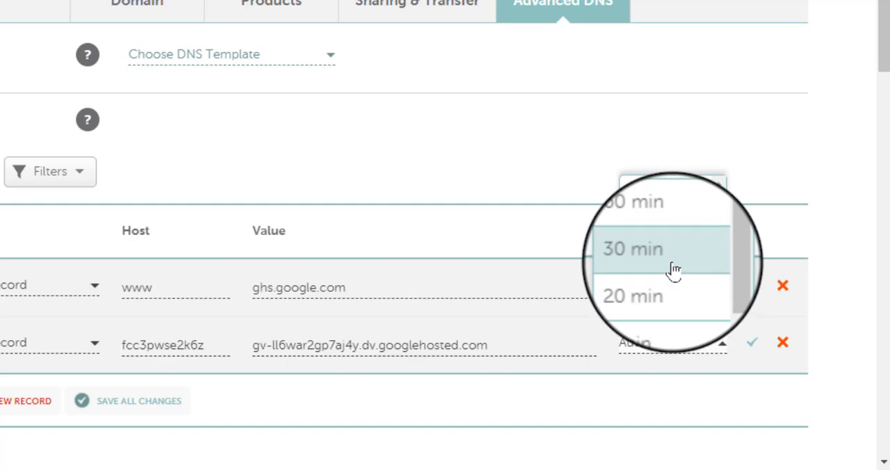
left_click(674, 270)
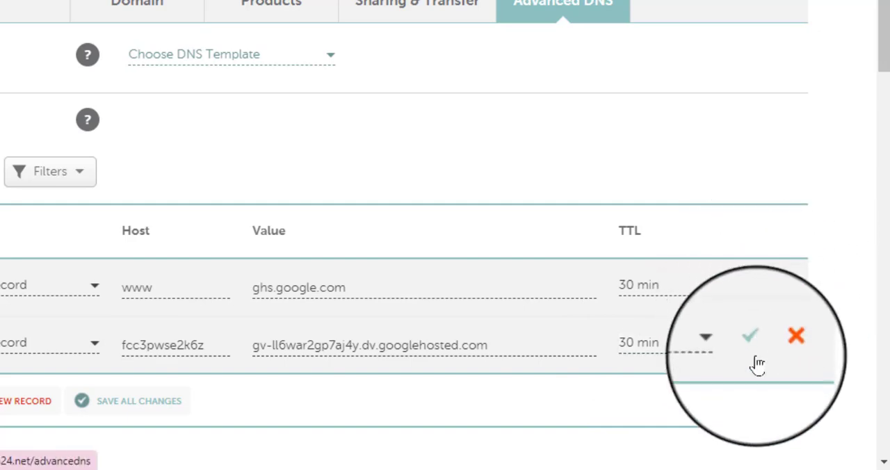
left_click(752, 283)
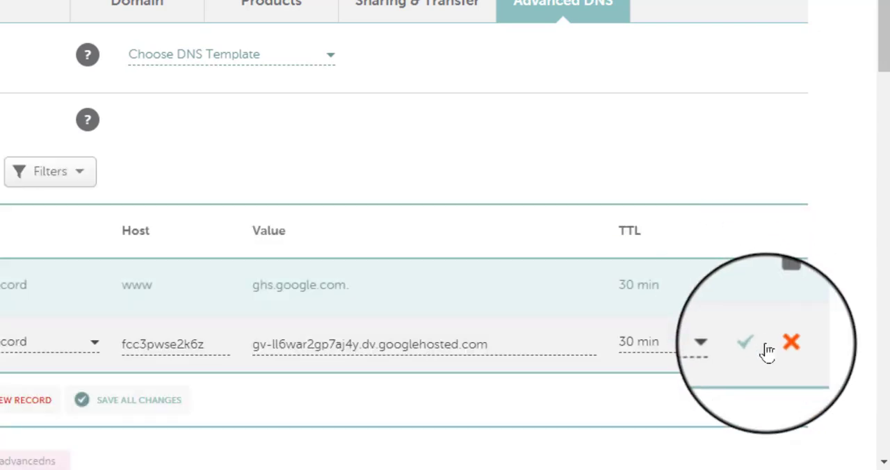
left_click(753, 346)
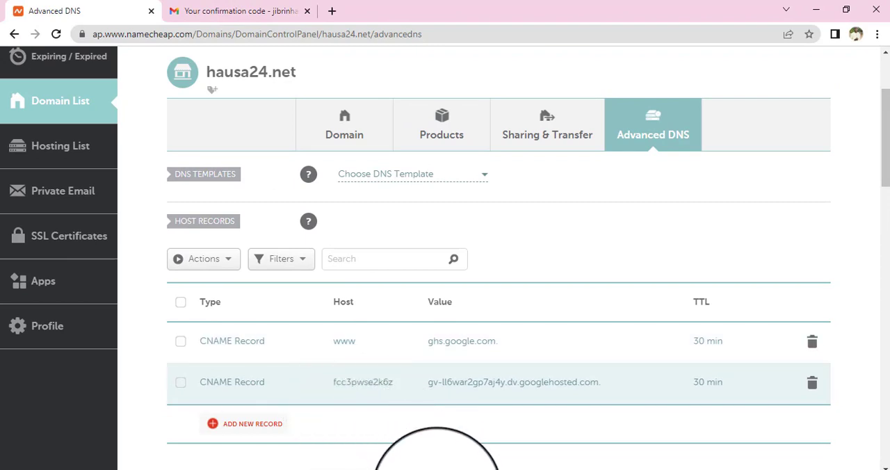
Step: Return to Blogger's custom domain dialog and save the custom domain again
mouse_move(476, 469)
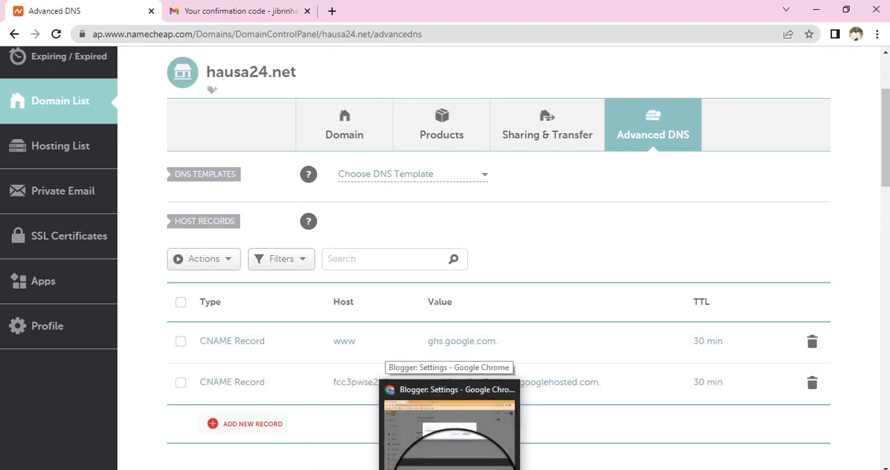
left_click(450, 455)
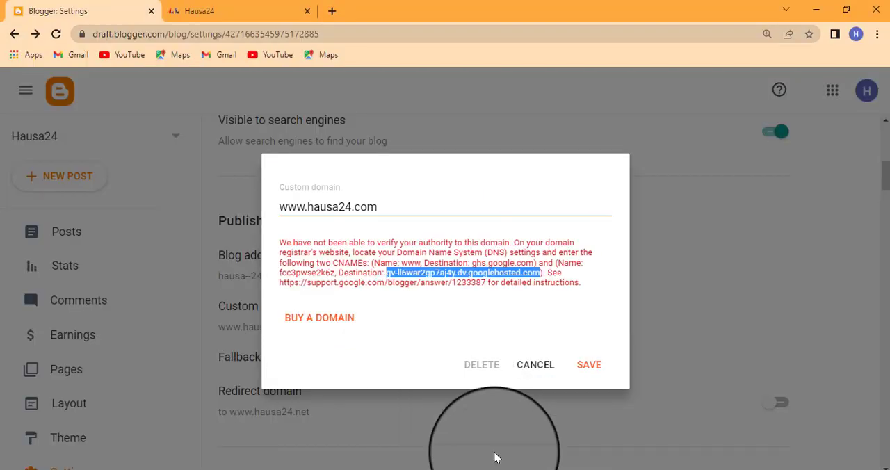
left_click(590, 369)
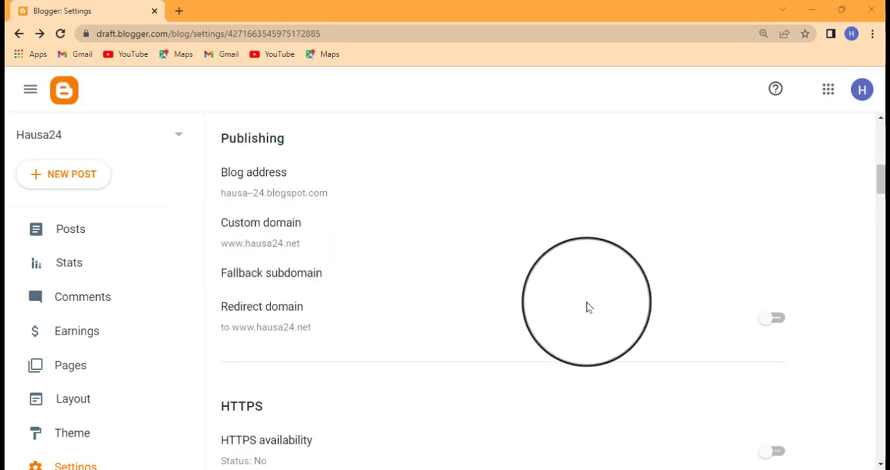
left_click(779, 322)
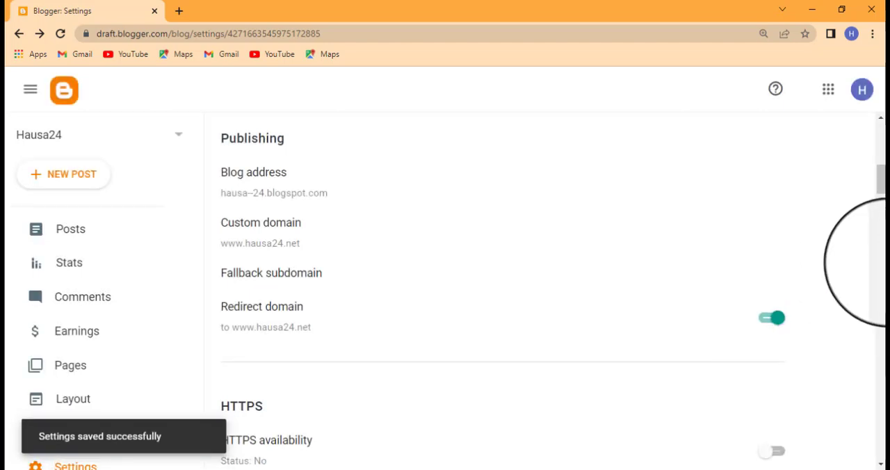
scroll(881, 201, "down", 2)
scroll(880, 201, "down", 2)
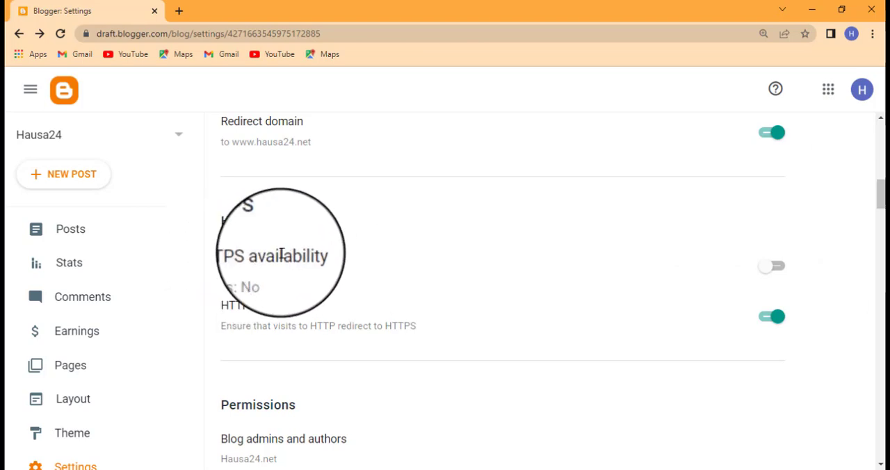
left_click(775, 268)
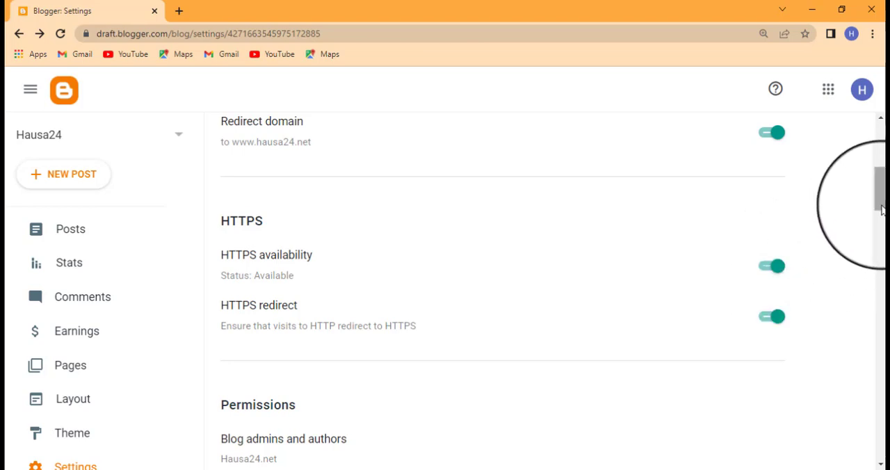
scroll(881, 217, "down", 1)
scroll(881, 217, "down", 5)
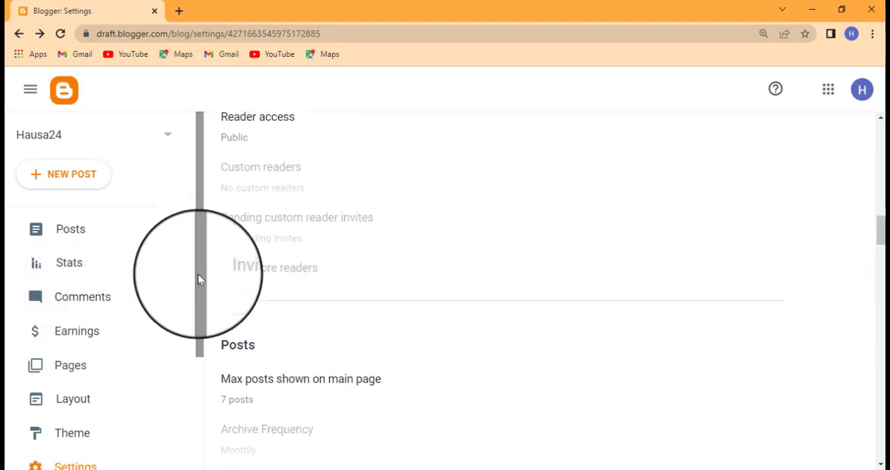
scroll(187, 362, "down", 2)
scroll(187, 372, "down", 1)
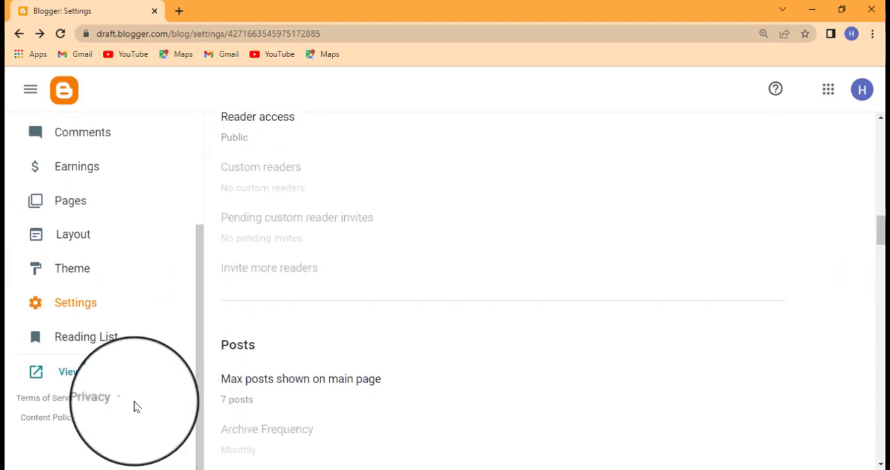
right_click(88, 376)
left_click(89, 375)
left_click(88, 375)
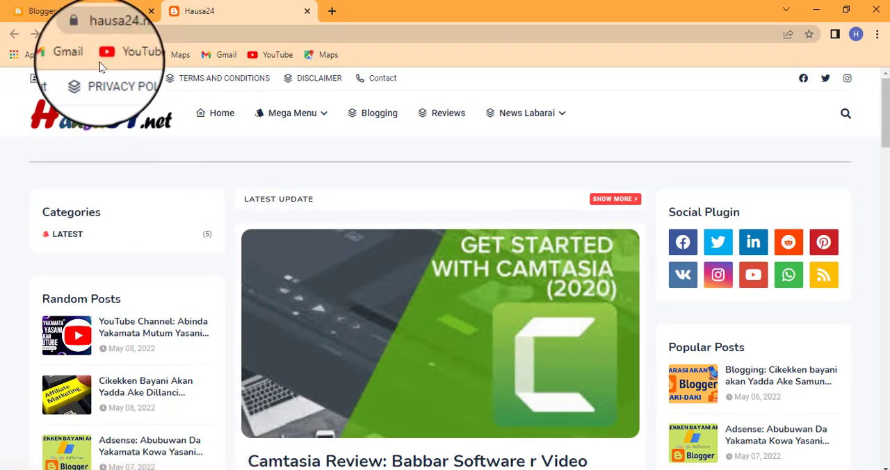
Step: Return to the Blogger settings and review the custom domain, redirect and HTTPS settings
left_click(84, 11)
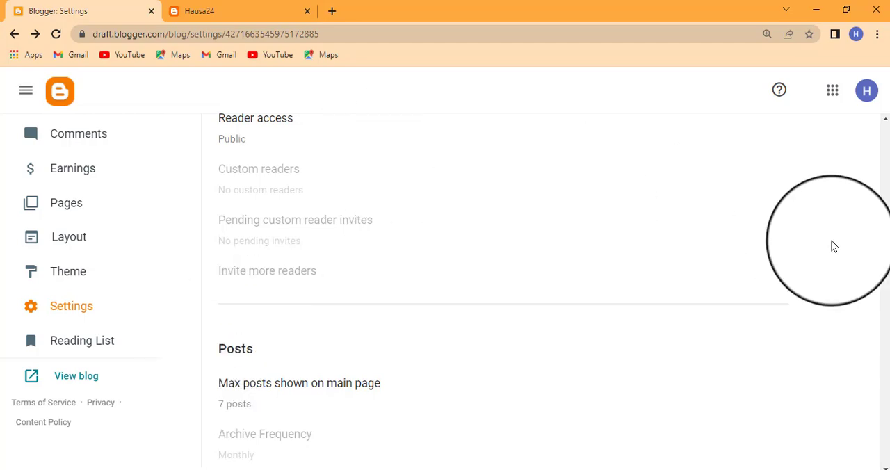
left_click_drag(885, 245, 886, 198)
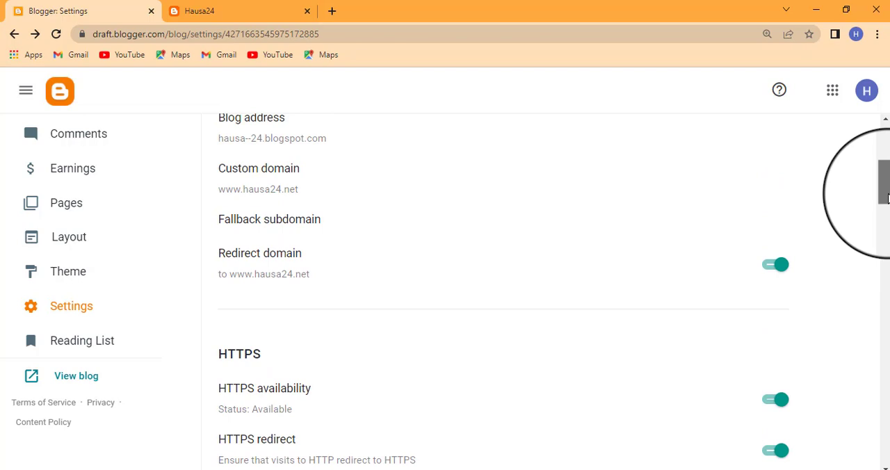
left_click_drag(886, 198, 886, 153)
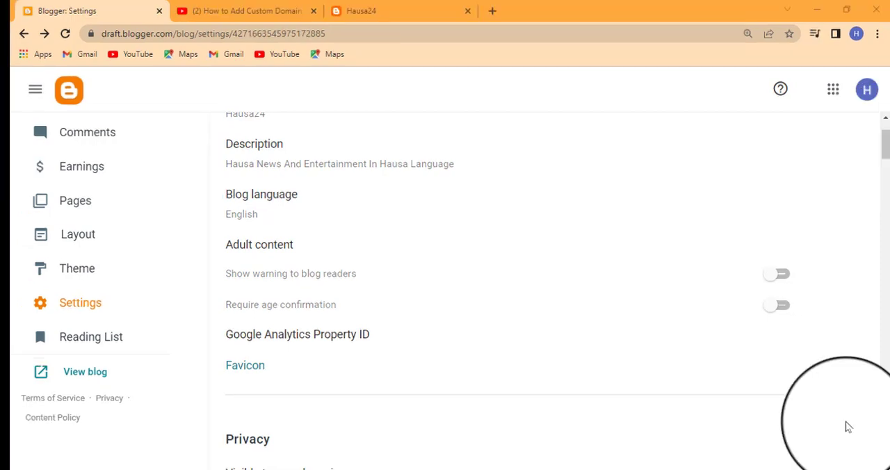
Step: Switch to the YouTube video, open the ADK SkyMedia TV channel's About page and view its links
left_click(231, 8)
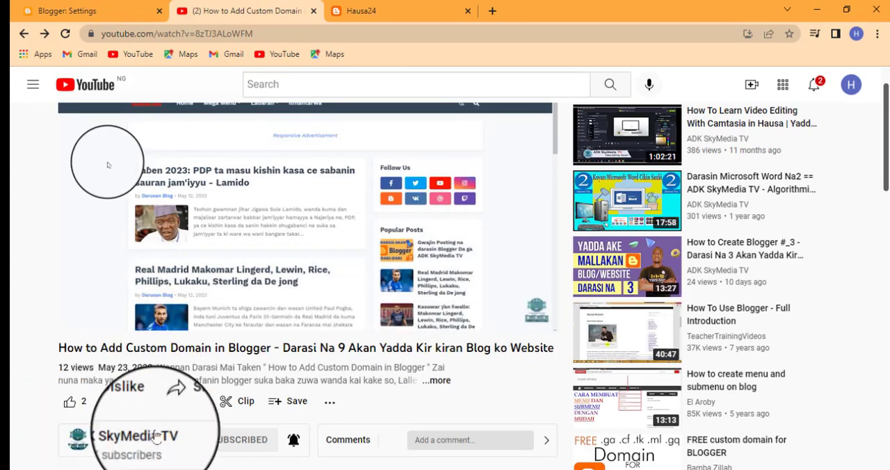
left_click_drag(886, 161, 885, 200)
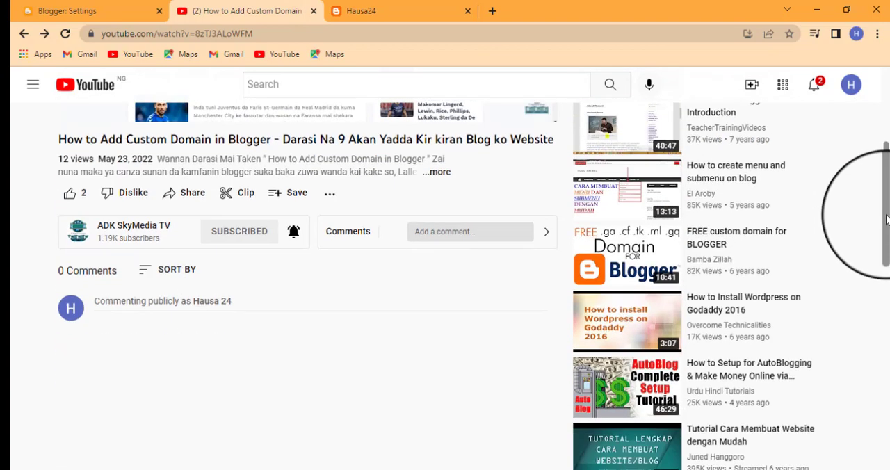
left_click(80, 232)
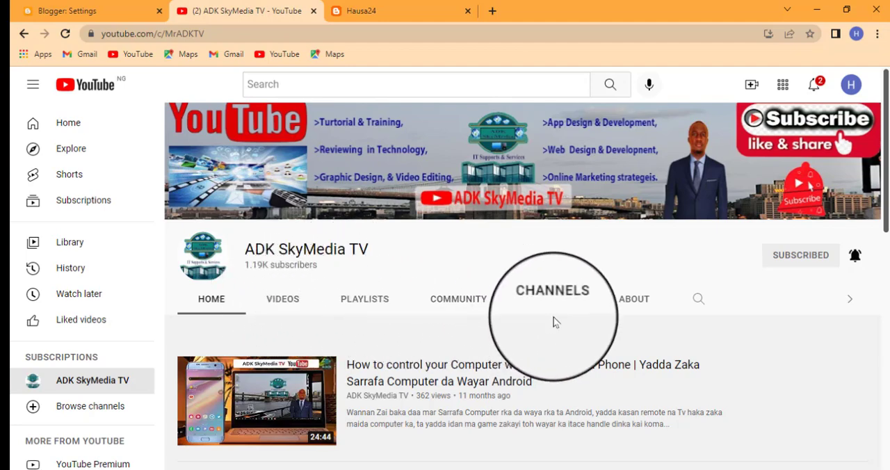
left_click(641, 304)
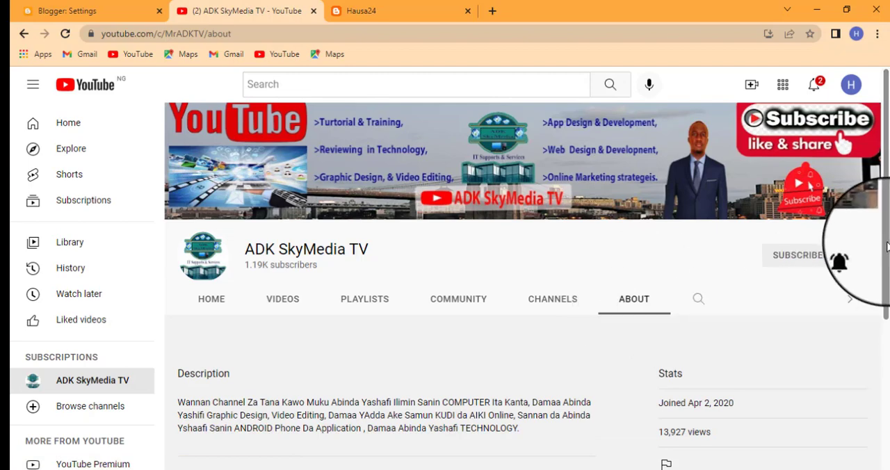
scroll(883, 306, "down", 2)
left_click_drag(887, 327, 886, 383)
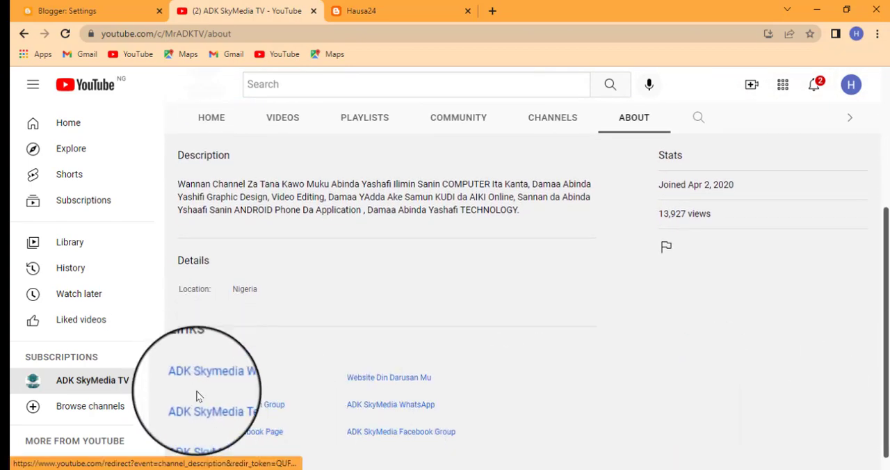